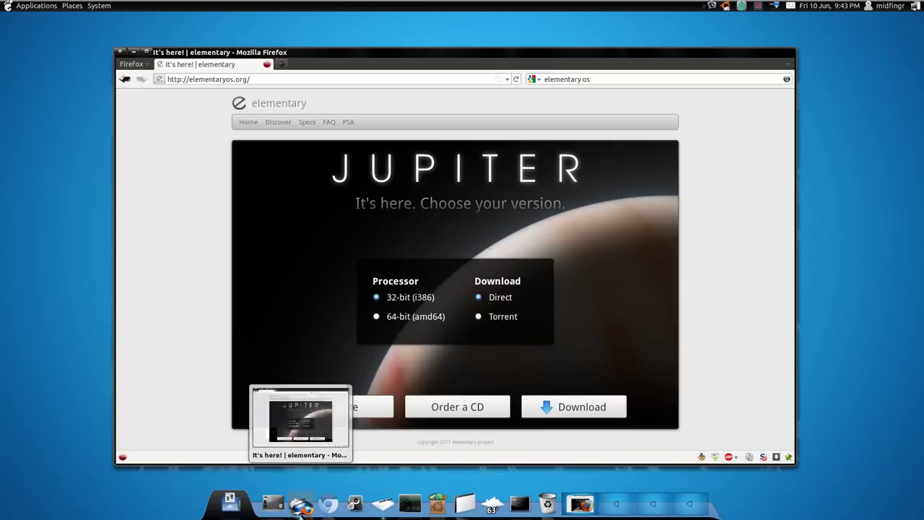
- Minimize the Firefox window showing the elementary Jupiter download page
{"action": "left_click", "coordinate": [300, 503]}
- Launch Postler from Applications > Internet, look over its inbox, then close it
{"action": "left_click", "coordinate": [46, 9]}
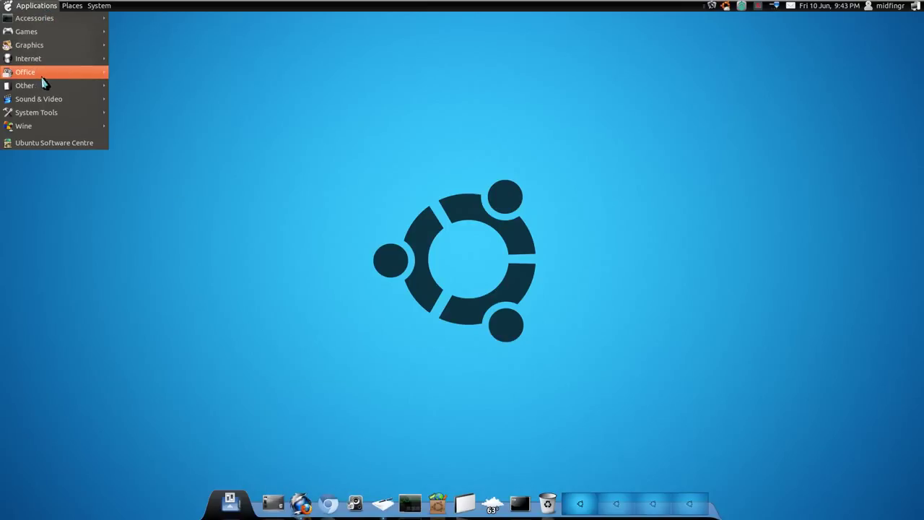
{"action": "mouse_move", "coordinate": [46, 59]}
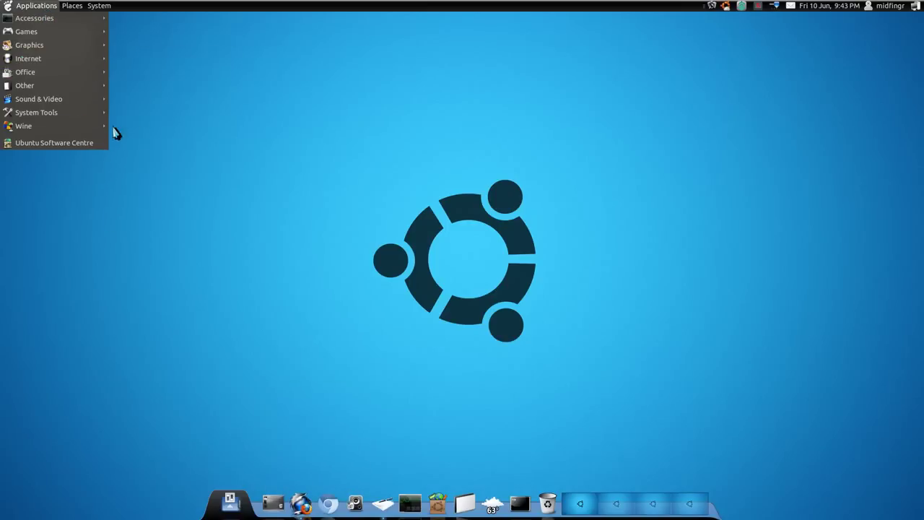
{"action": "mouse_move", "coordinate": [70, 81]}
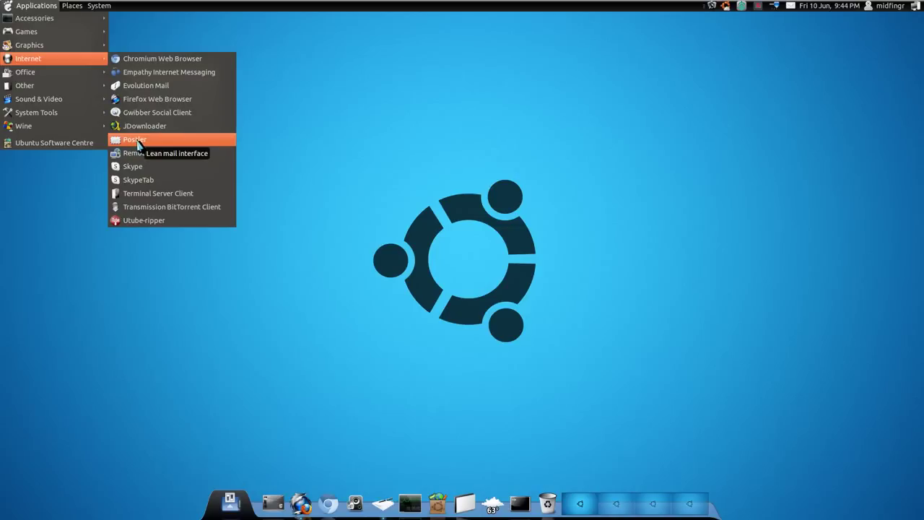
{"action": "left_click", "coordinate": [137, 142]}
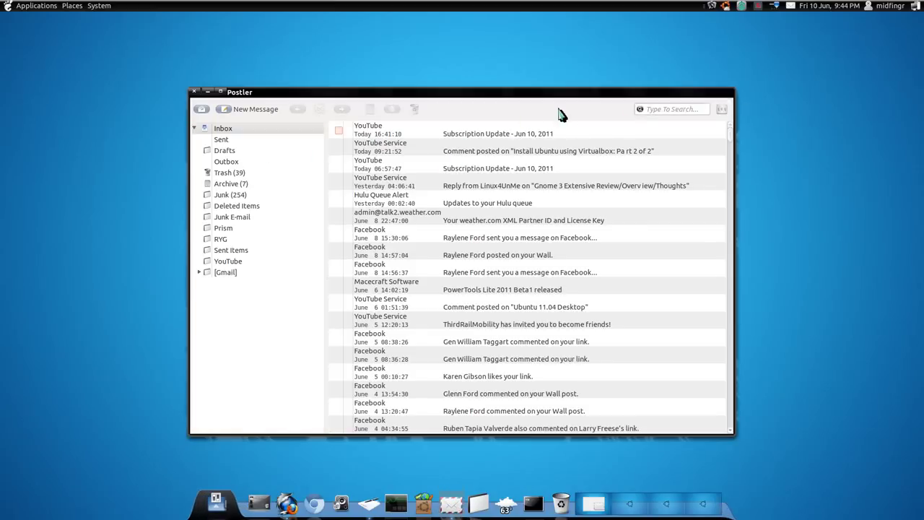
{"action": "left_click", "coordinate": [194, 91]}
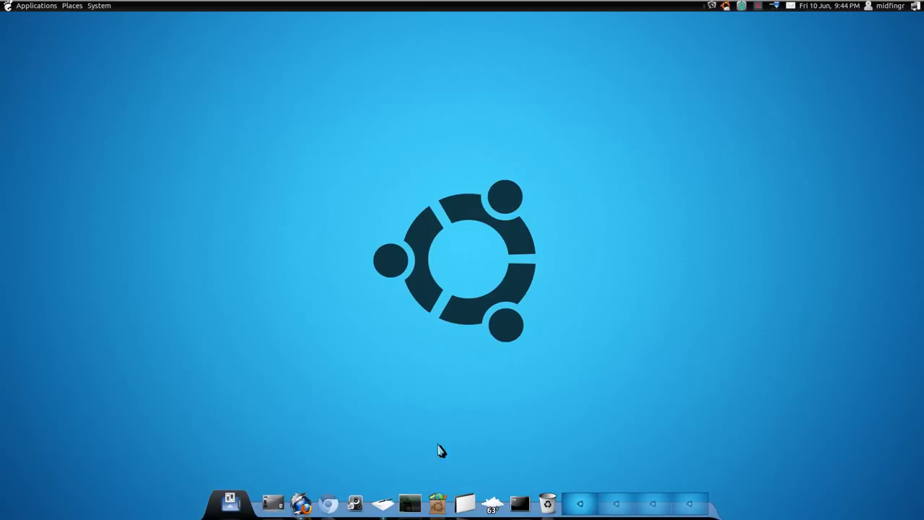
- Open the Wallpapers folder inside Pictures from the Places menu
{"action": "left_click", "coordinate": [72, 6]}
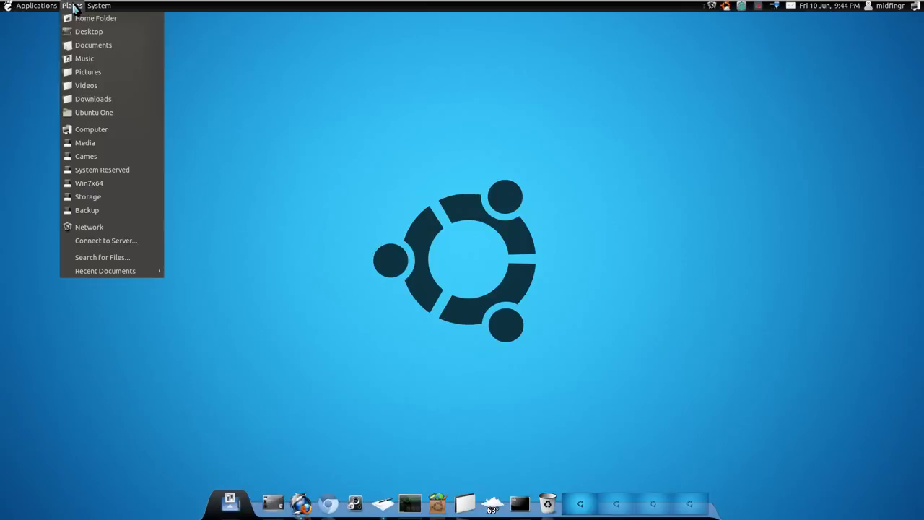
{"action": "left_click", "coordinate": [88, 72]}
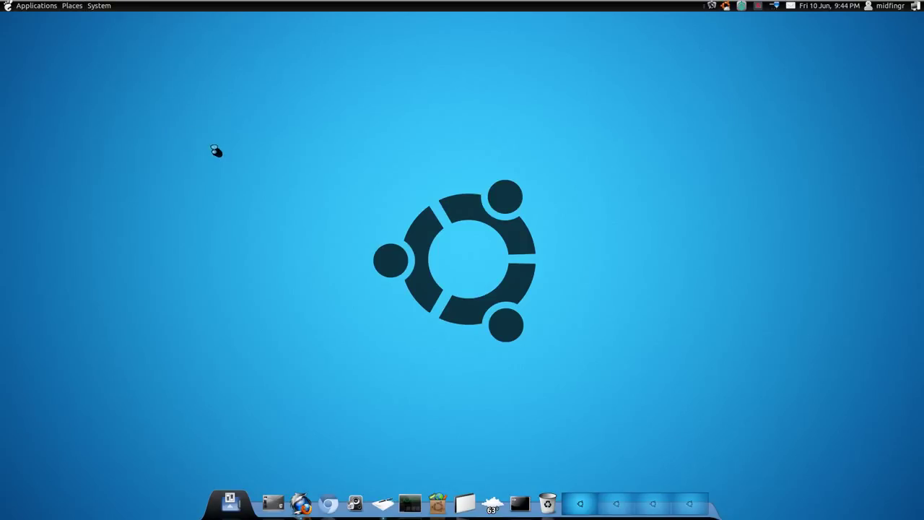
{"action": "double_click", "coordinate": [385, 119]}
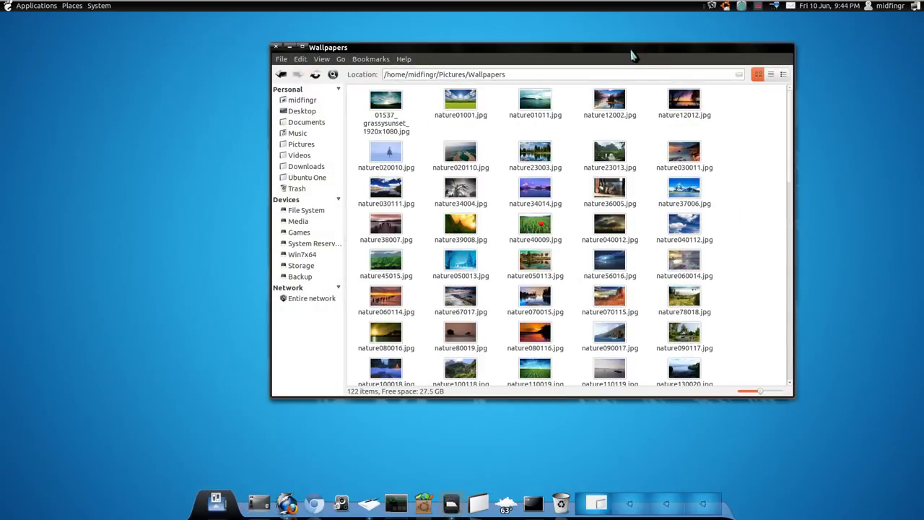
{"action": "left_click_drag", "start_coordinate": [633, 49], "coordinate": [548, 37]}
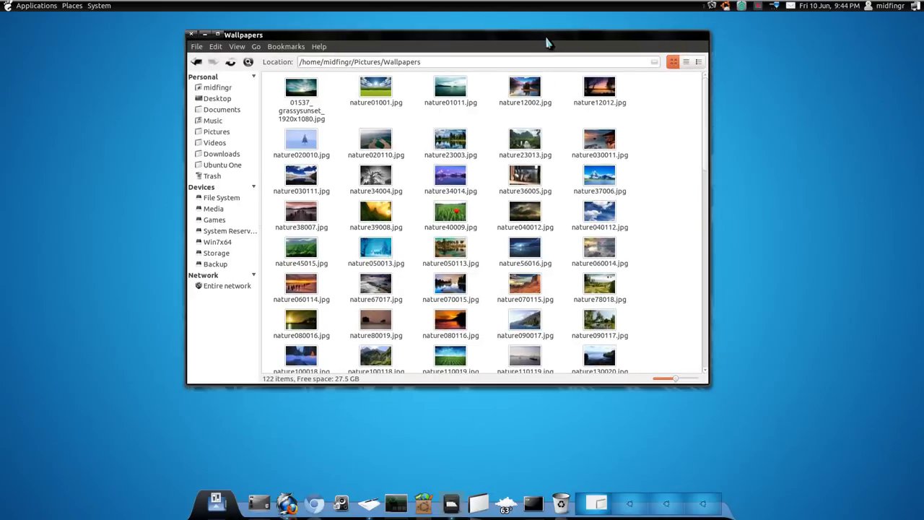
- Try List and Compact layouts for the wallpapers, return to Icon view, and open View
{"action": "left_click", "coordinate": [685, 62]}
{"action": "left_click", "coordinate": [698, 63]}
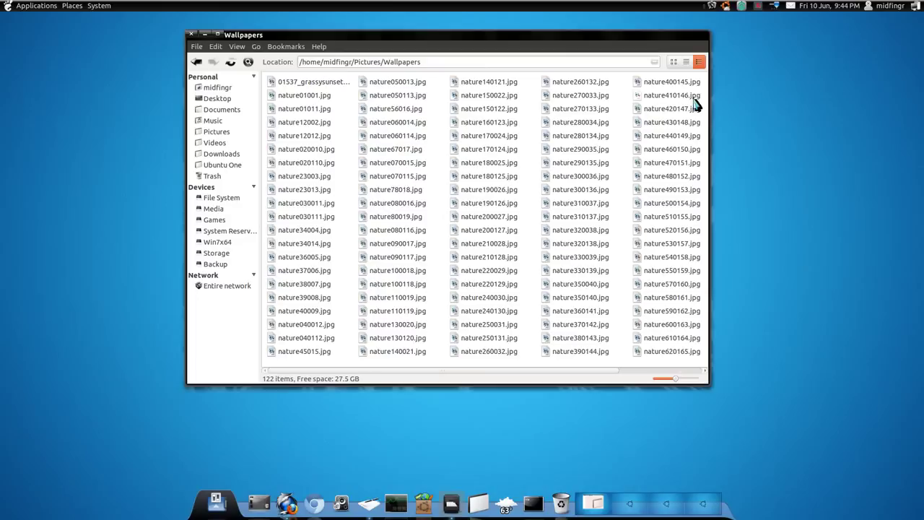
{"action": "left_click", "coordinate": [673, 63]}
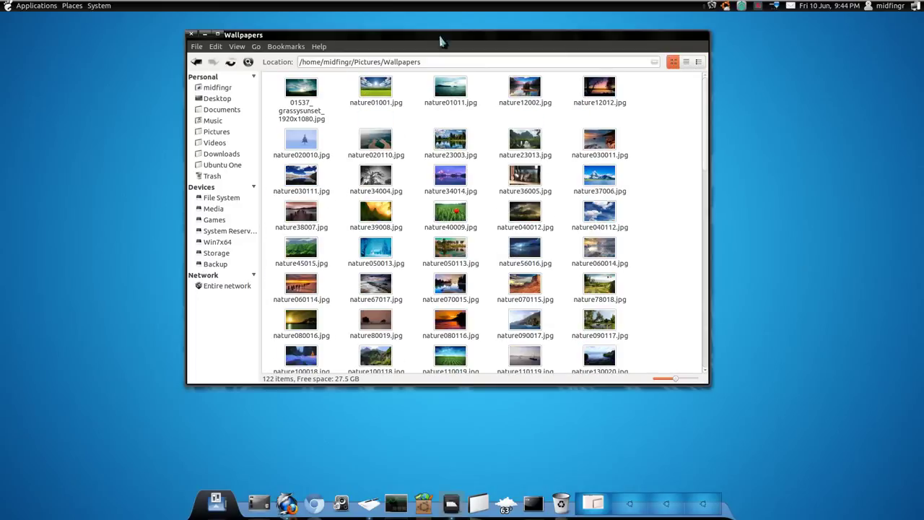
{"action": "left_click", "coordinate": [236, 48]}
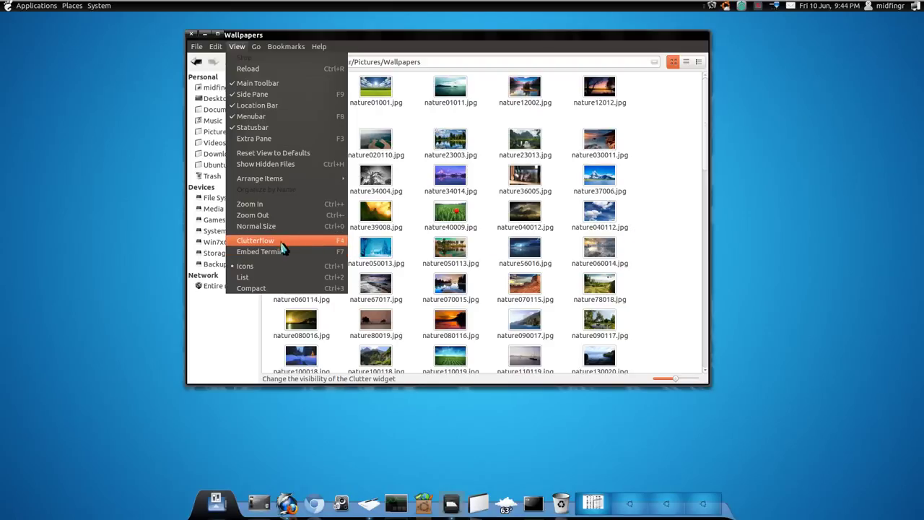
{"action": "left_click", "coordinate": [672, 225]}
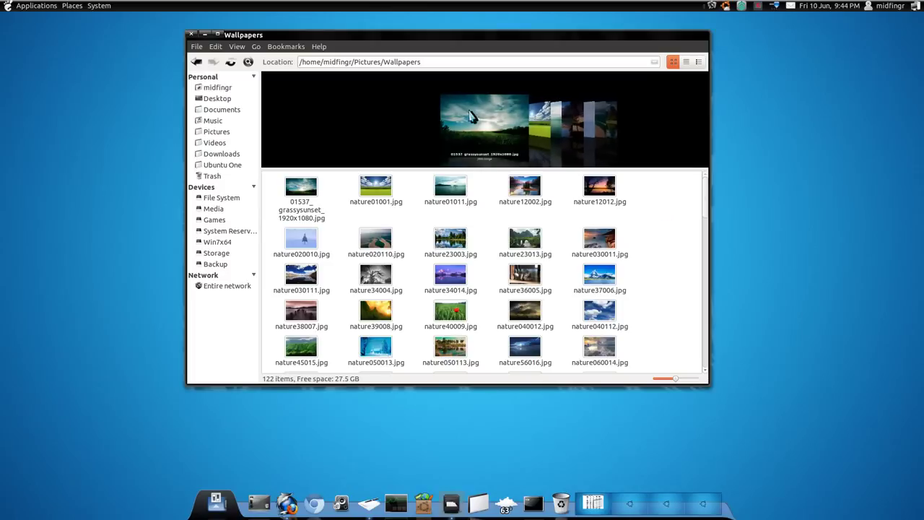
{"action": "left_click", "coordinate": [309, 194]}
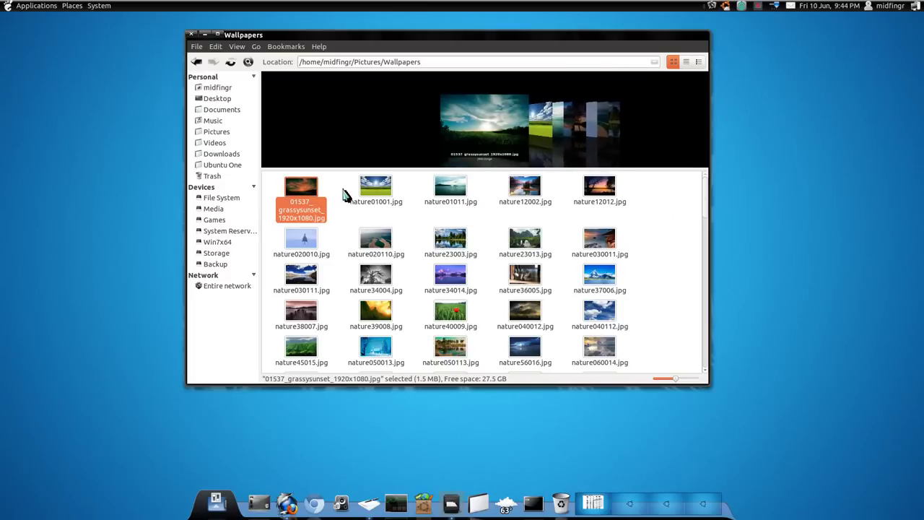
{"action": "key", "text": "Right"}
{"action": "key", "text": "Right"}
{"action": "key", "text": "Right"}
{"action": "key", "text": "Right"}
{"action": "key", "text": "Right"}
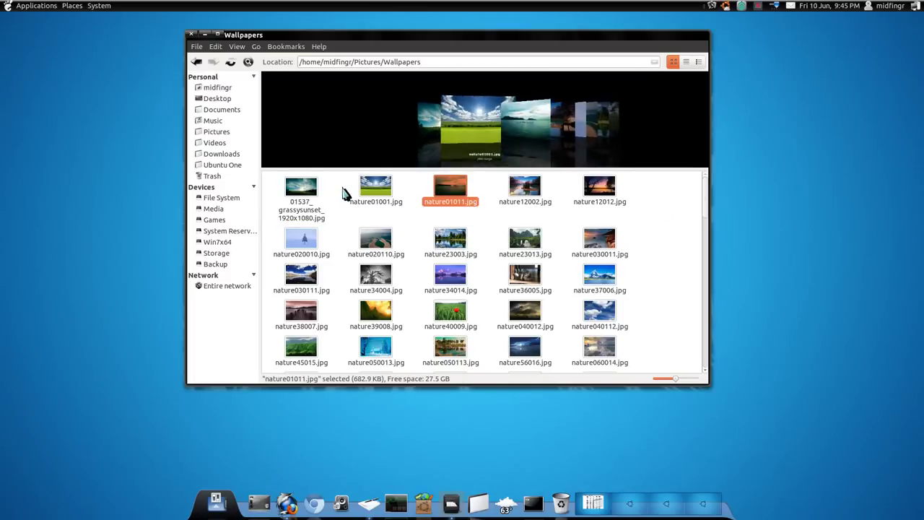
{"action": "key", "text": "Right"}
{"action": "key", "text": "Right"}
{"action": "key", "text": "Right"}
{"action": "key", "text": "Right"}
{"action": "key", "text": "Right"}
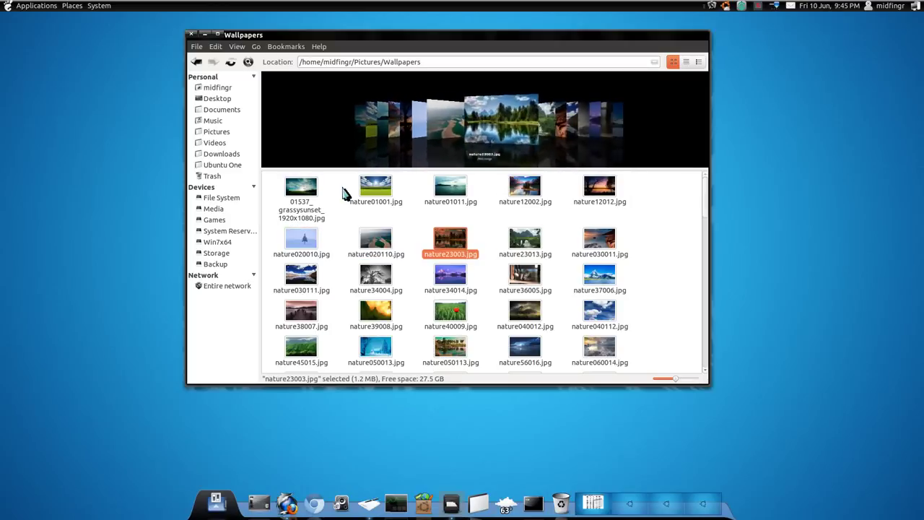
{"action": "key", "text": "Right"}
{"action": "key", "text": "Right"}
{"action": "key", "text": "Right"}
{"action": "key", "text": "Right"}
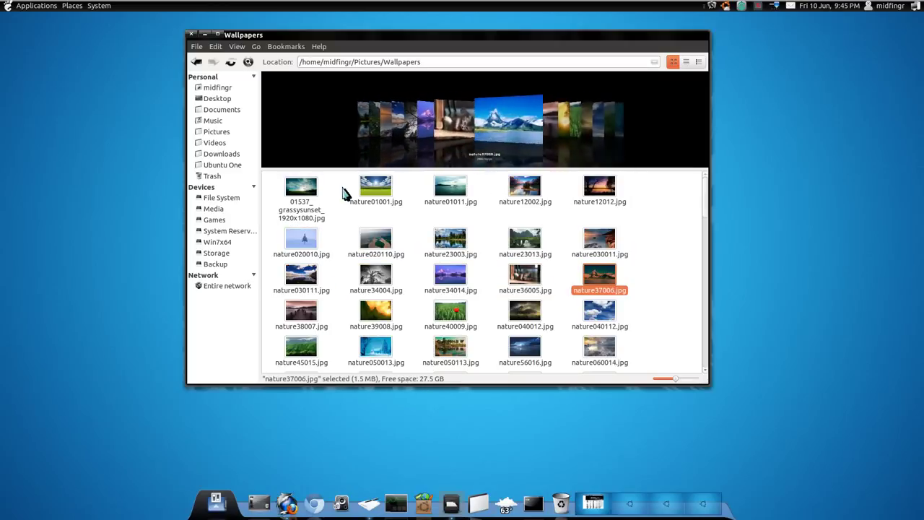
{"action": "key", "text": "Left"}
{"action": "key", "text": "Left"}
{"action": "key", "text": "Left"}
{"action": "key", "text": "Left"}
{"action": "key", "text": "Up"}
{"action": "key", "text": "Up"}
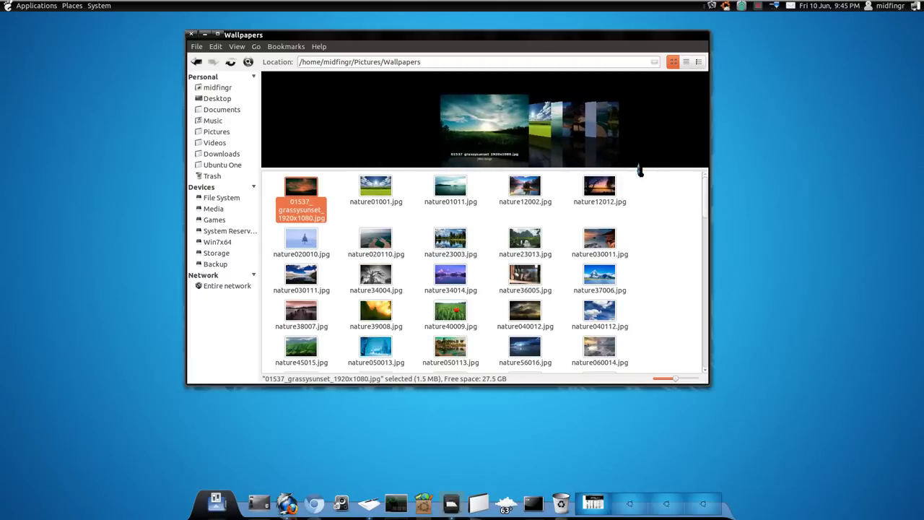
{"action": "left_click_drag", "start_coordinate": [640, 171], "coordinate": [656, 313]}
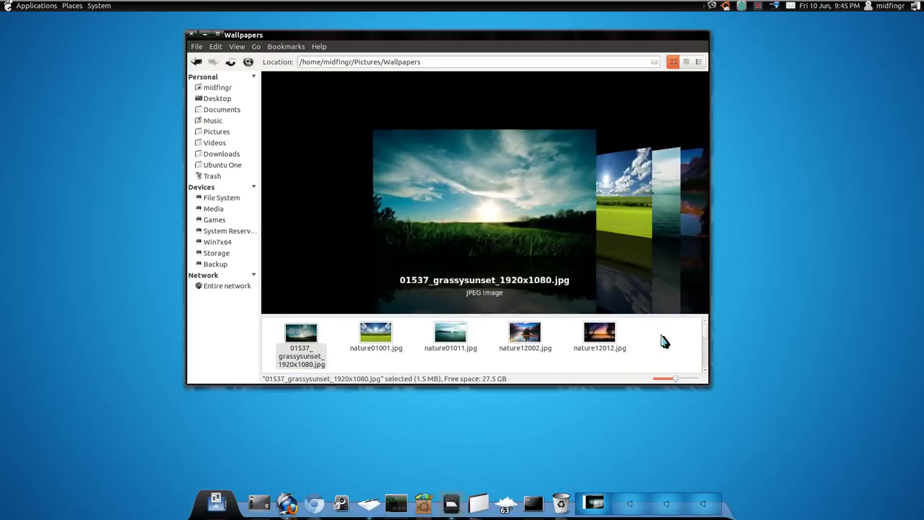
{"action": "key", "text": "Right"}
{"action": "key", "text": "Right"}
{"action": "key", "text": "Right"}
{"action": "key", "text": "Right"}
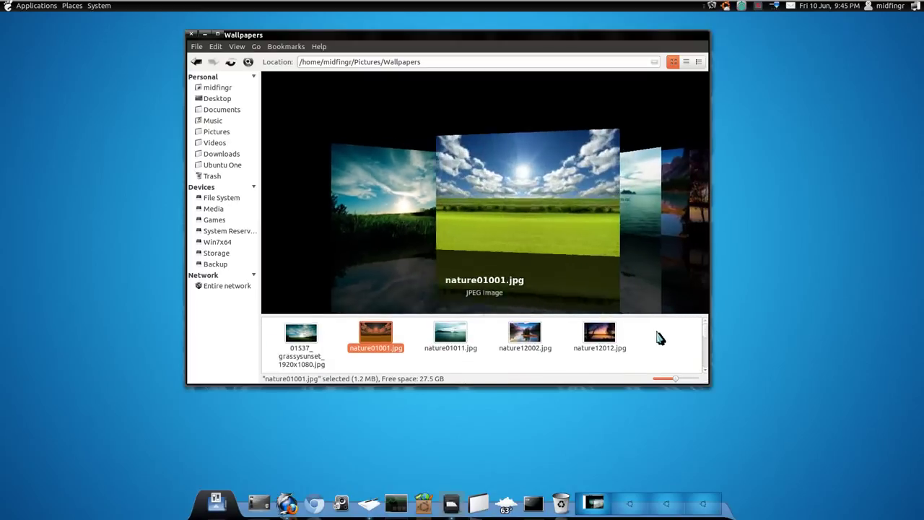
{"action": "key", "text": "Right"}
{"action": "key", "text": "Right"}
{"action": "key", "text": "Right"}
{"action": "key", "text": "Right"}
{"action": "key", "text": "Right"}
{"action": "key", "text": "Right"}
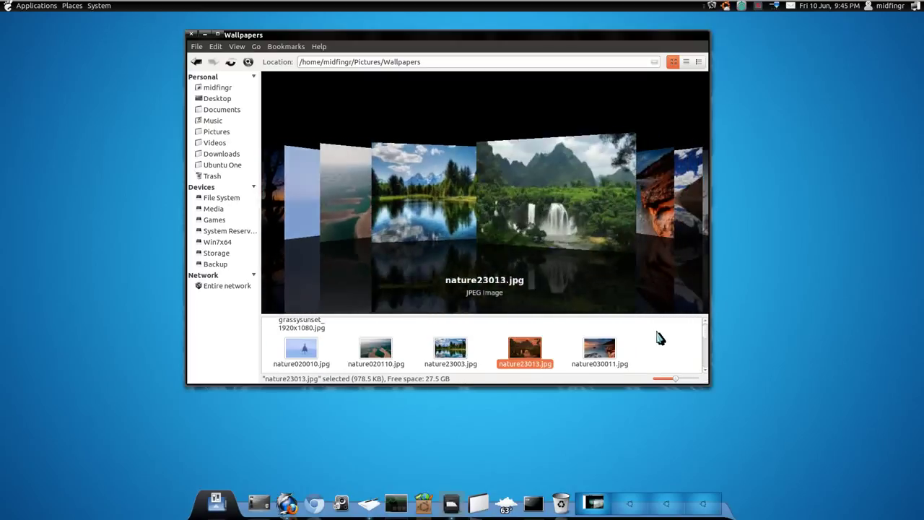
{"action": "key", "text": "Right"}
{"action": "key", "text": "Right"}
{"action": "key", "text": "Right"}
{"action": "key", "text": "Right"}
{"action": "key", "text": "Right"}
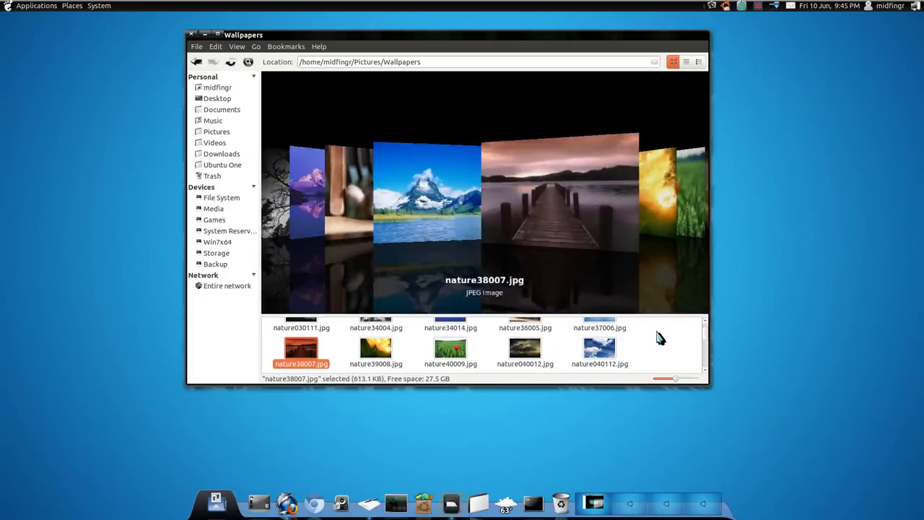
{"action": "key", "text": "Home"}
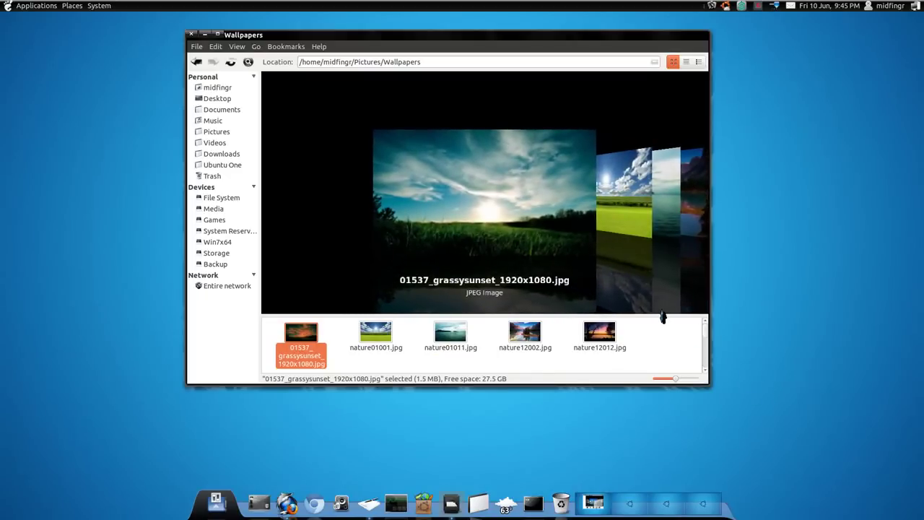
{"action": "left_click_drag", "start_coordinate": [663, 318], "coordinate": [660, 147]}
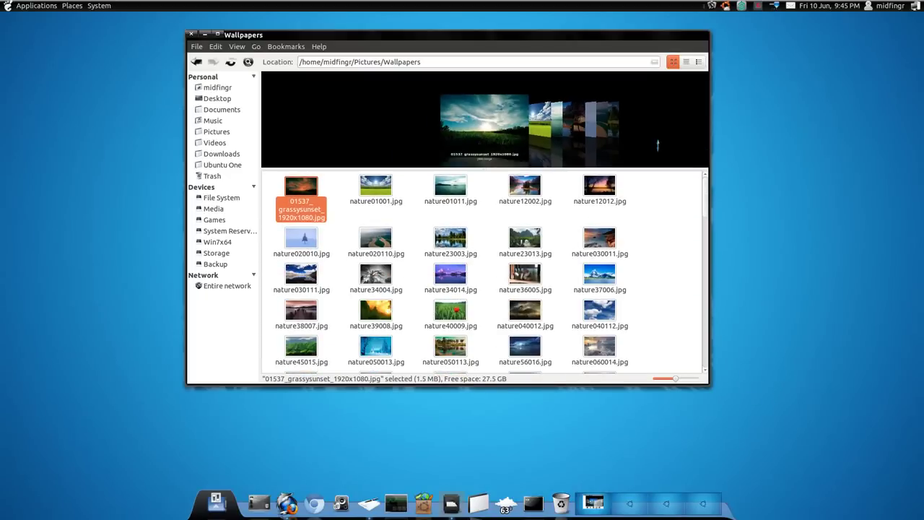
{"action": "left_click", "coordinate": [664, 214]}
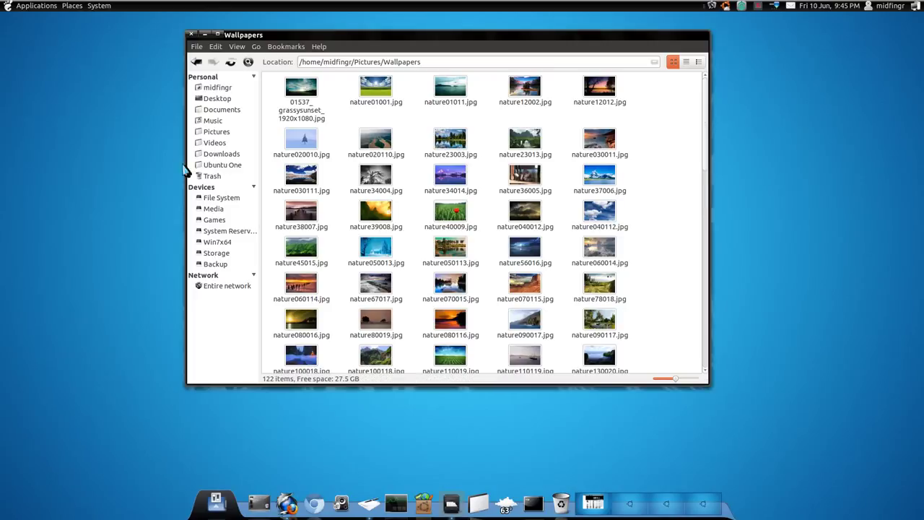
- Open Documents with an embedded terminal and review its Colors and Font settings
{"action": "left_click", "coordinate": [224, 110]}
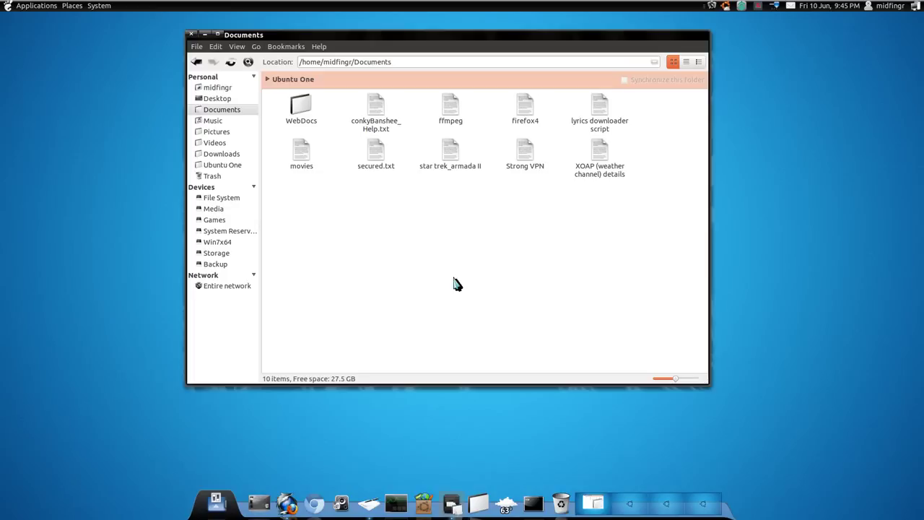
{"action": "key", "text": "F4"}
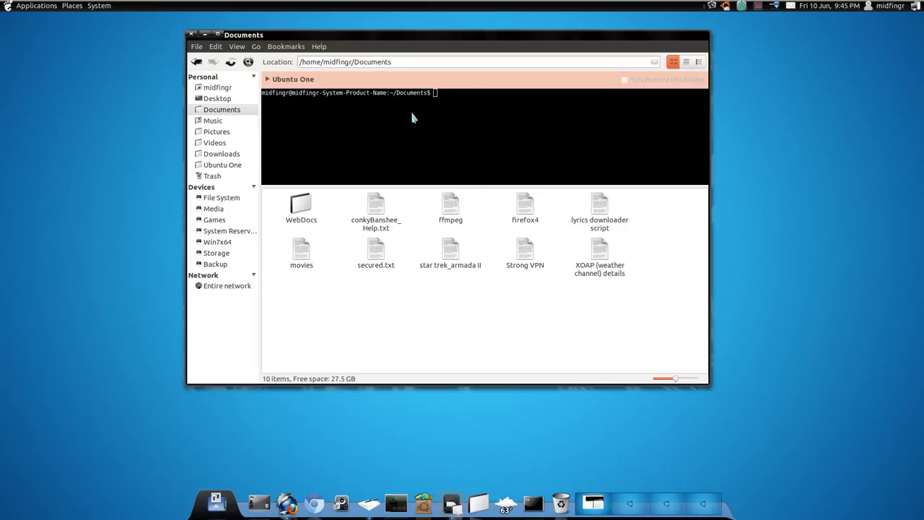
{"action": "right_click", "coordinate": [443, 108]}
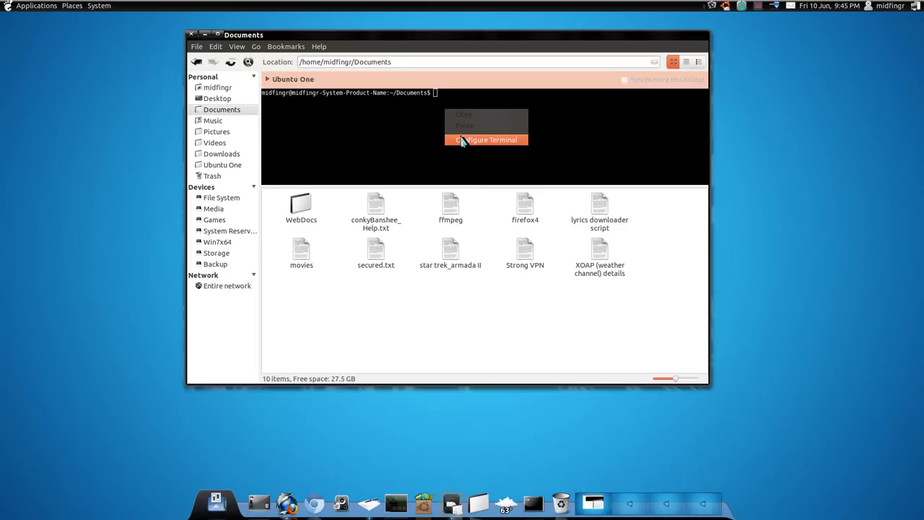
{"action": "left_click", "coordinate": [446, 128]}
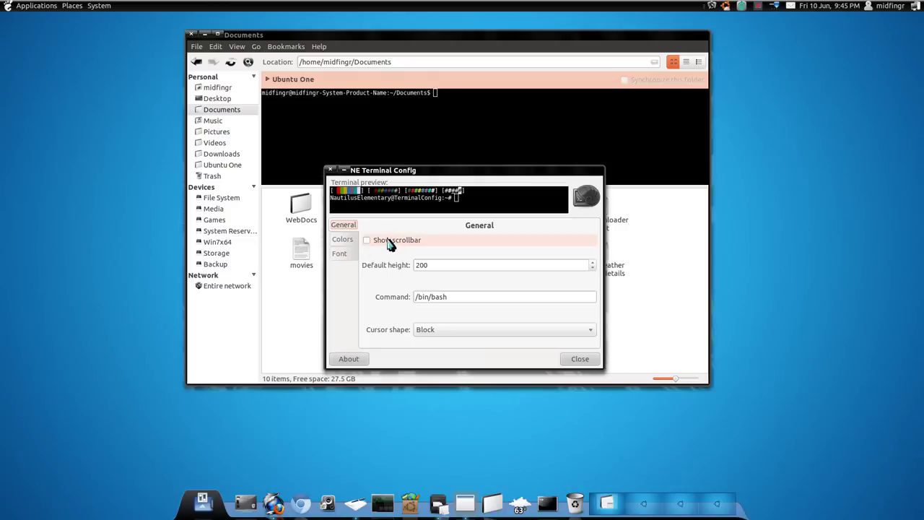
{"action": "left_click", "coordinate": [351, 241]}
{"action": "left_click", "coordinate": [350, 256]}
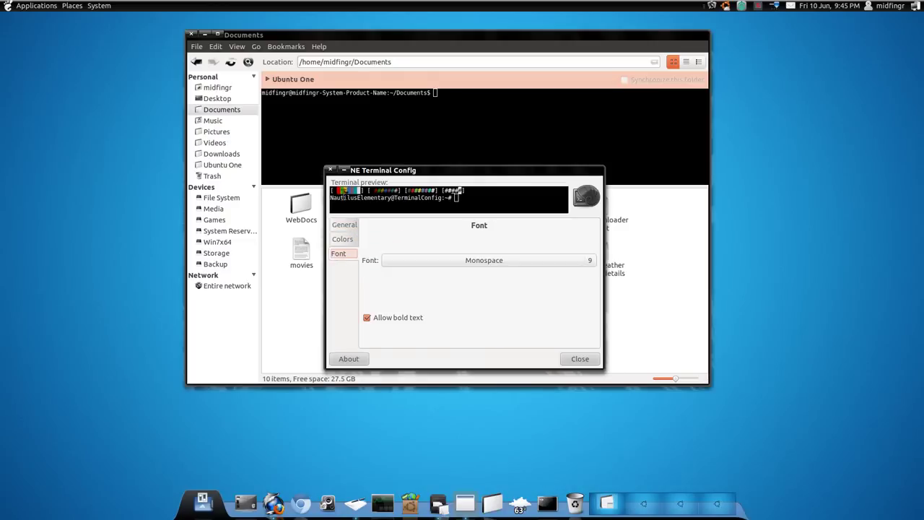
{"action": "left_click", "coordinate": [330, 171]}
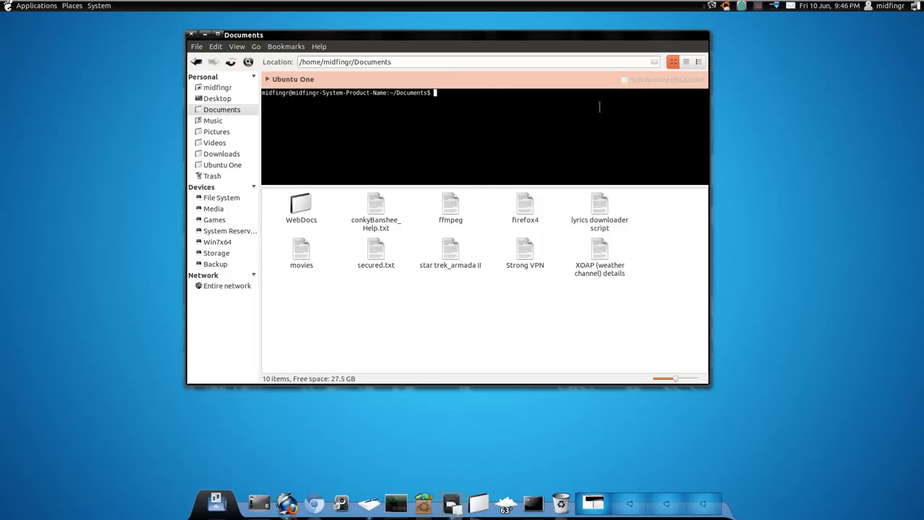
- Hide the terminal, close Documents, and select the Launchpad URL line in gedit's notes
{"action": "key", "text": "F4"}
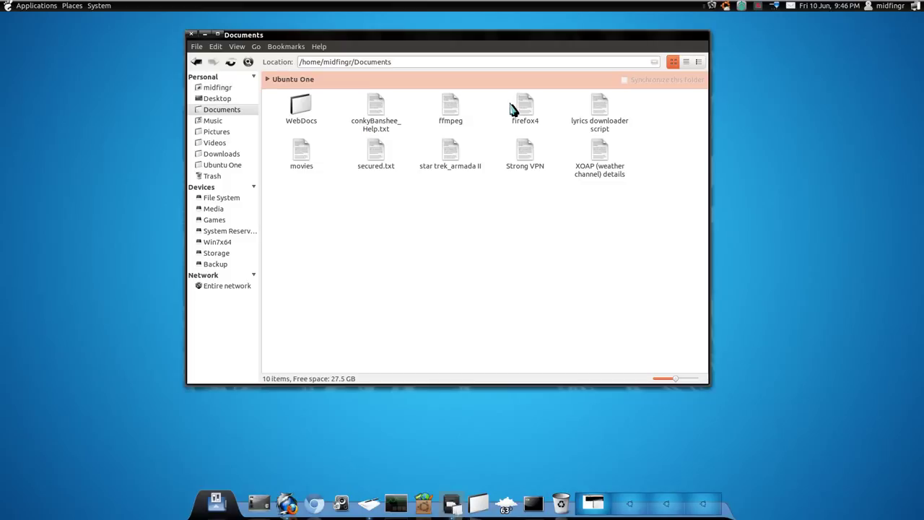
{"action": "left_click", "coordinate": [191, 35]}
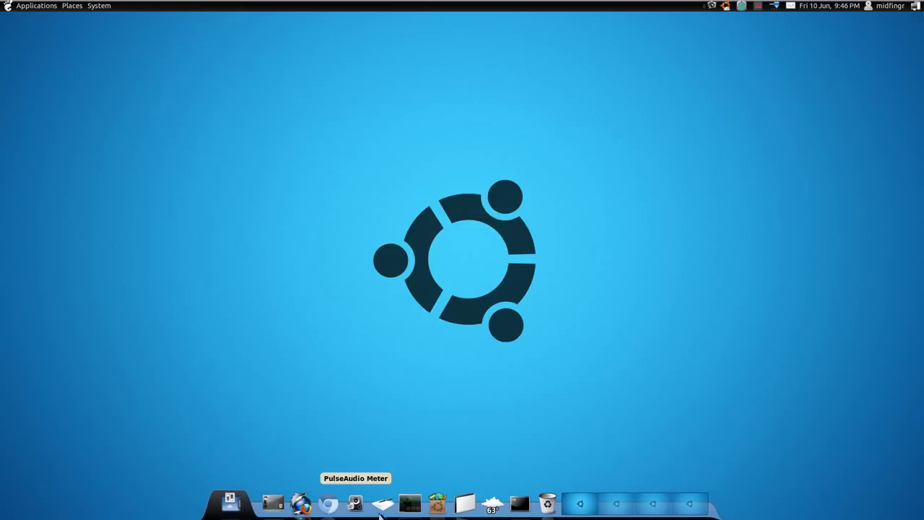
{"action": "left_click", "coordinate": [382, 503]}
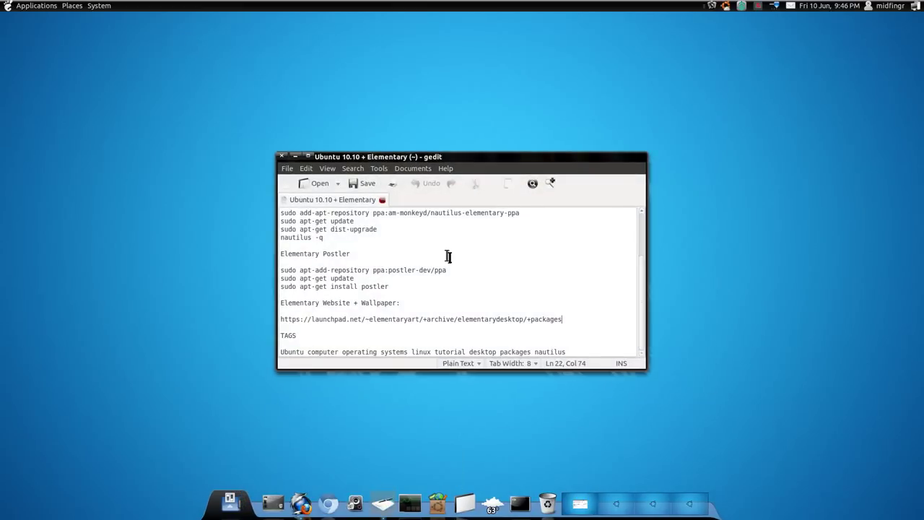
{"action": "scroll", "coordinate": [448, 257], "scroll_direction": "up", "scroll_amount": 3}
{"action": "scroll", "coordinate": [447, 256], "scroll_direction": "down", "scroll_amount": 3}
{"action": "triple_click", "coordinate": [448, 319]}
{"action": "key", "text": "ctrl+c"}
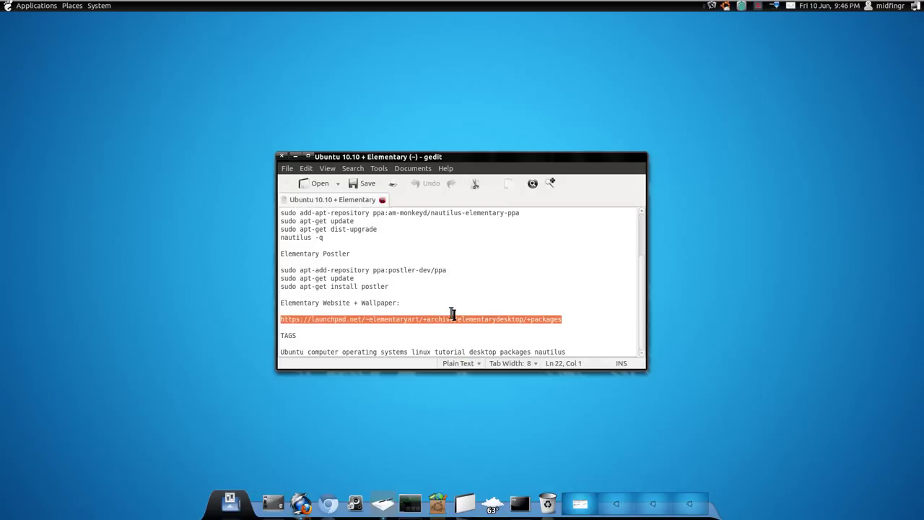
- Paste the copied Launchpad URL into Firefox and open it in a new tab
{"action": "left_click", "coordinate": [300, 501]}
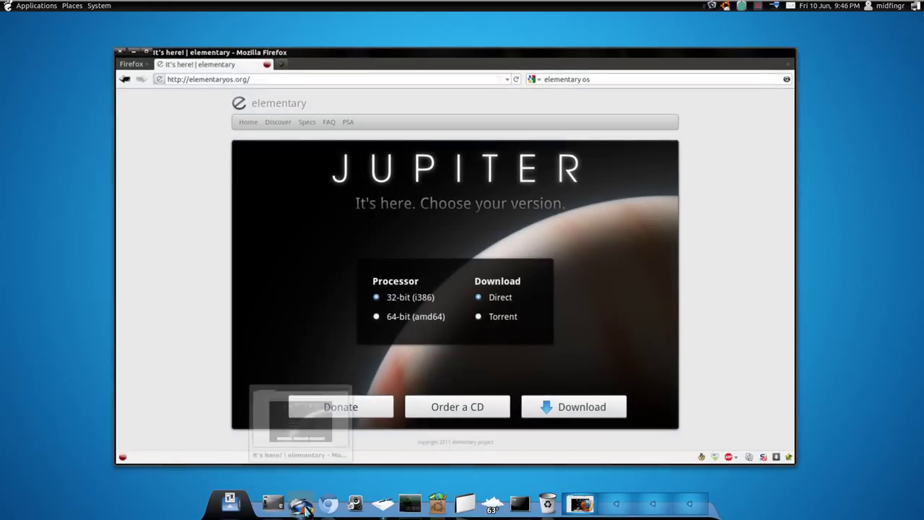
{"action": "left_click", "coordinate": [334, 78]}
{"action": "key", "text": "ctrl+v"}
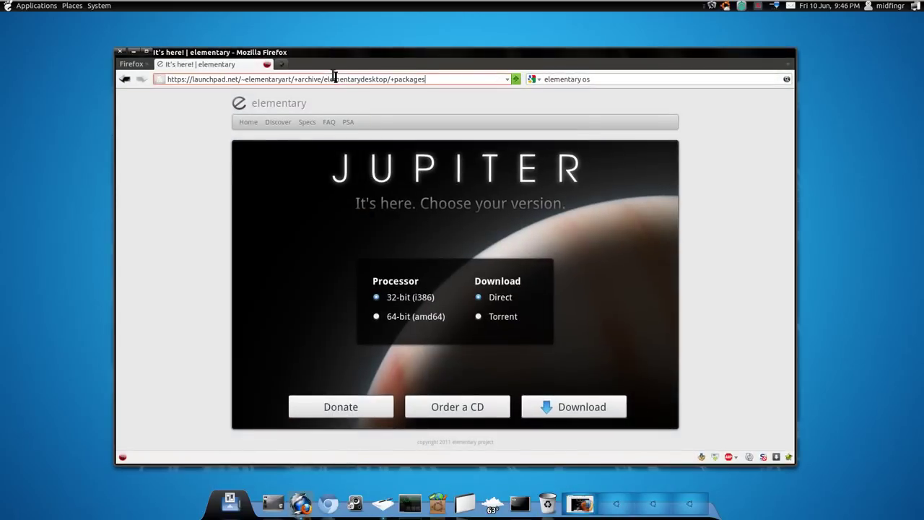
{"action": "key", "text": "alt+Return"}
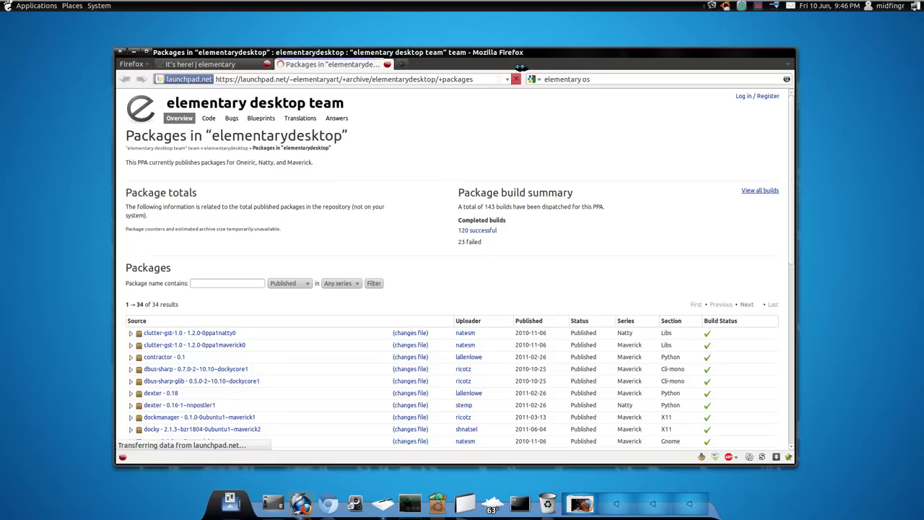
- Look over the elementarydesktop packages page and open the release series dropdown
{"action": "left_click_drag", "start_coordinate": [495, 54], "coordinate": [525, 55]}
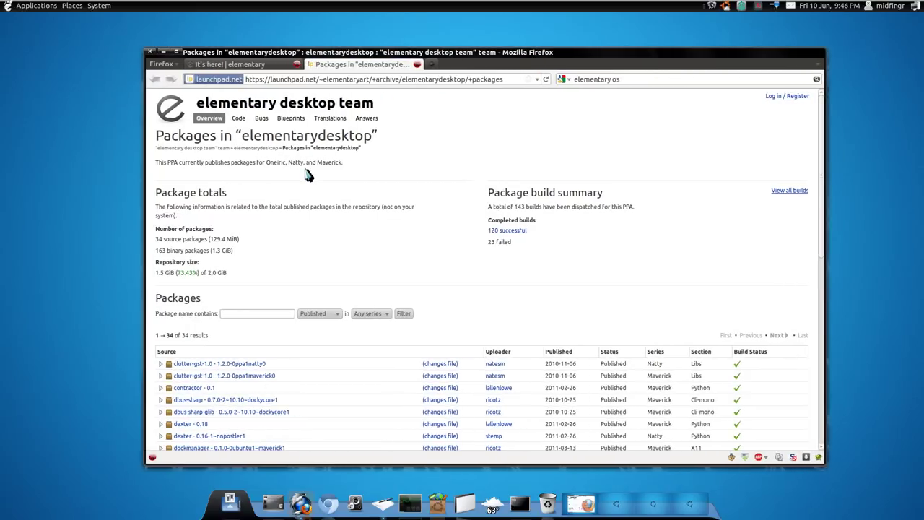
{"action": "scroll", "coordinate": [309, 176], "scroll_direction": "down", "scroll_amount": 1}
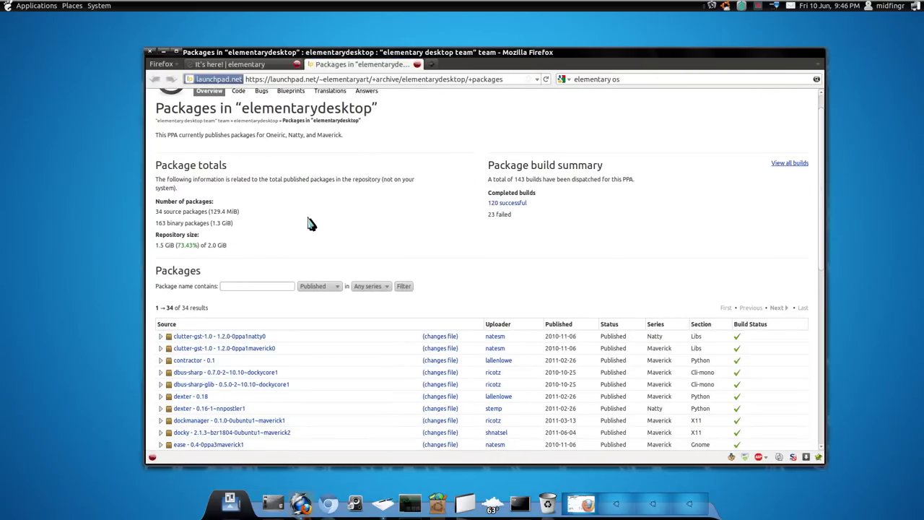
{"action": "scroll", "coordinate": [308, 224], "scroll_direction": "down", "scroll_amount": 1}
{"action": "scroll", "coordinate": [309, 224], "scroll_direction": "up", "scroll_amount": 1}
{"action": "left_click", "coordinate": [382, 287]}
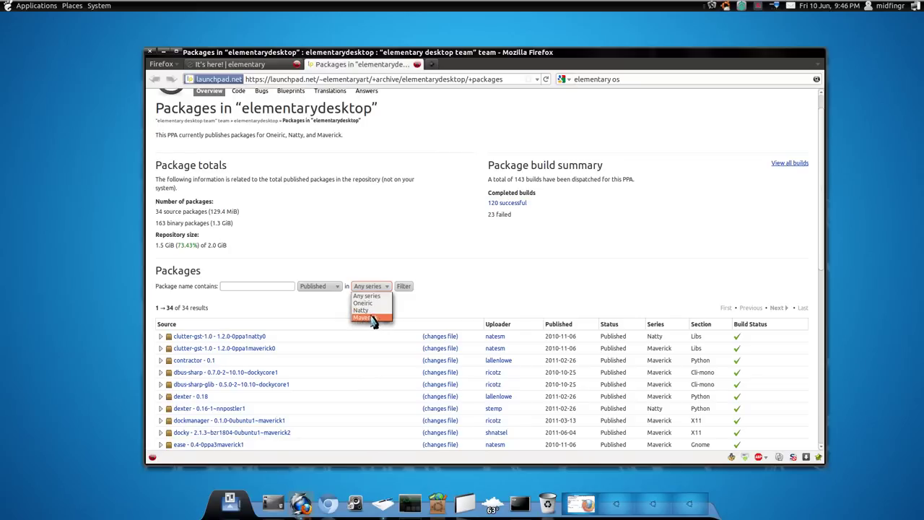
- Filter the package list to the Maverick series and scroll through the 23 results
{"action": "left_click", "coordinate": [369, 317]}
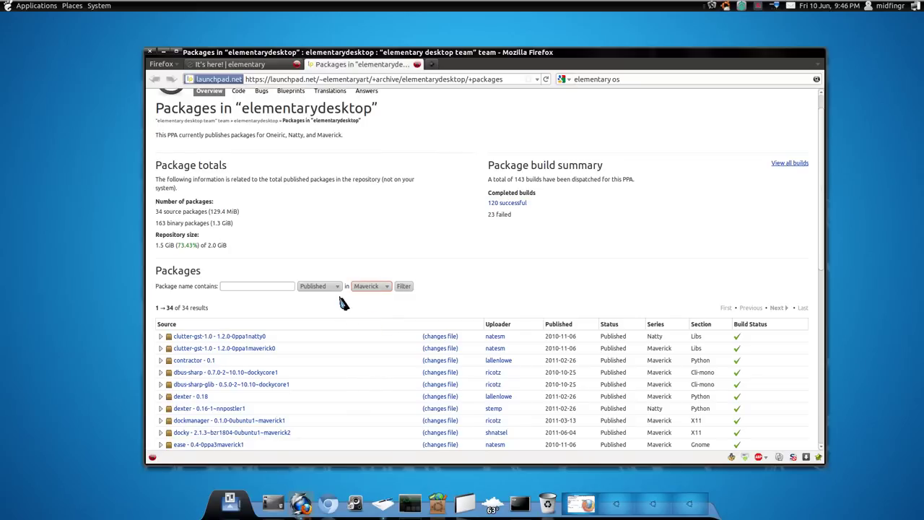
{"action": "left_click", "coordinate": [383, 238]}
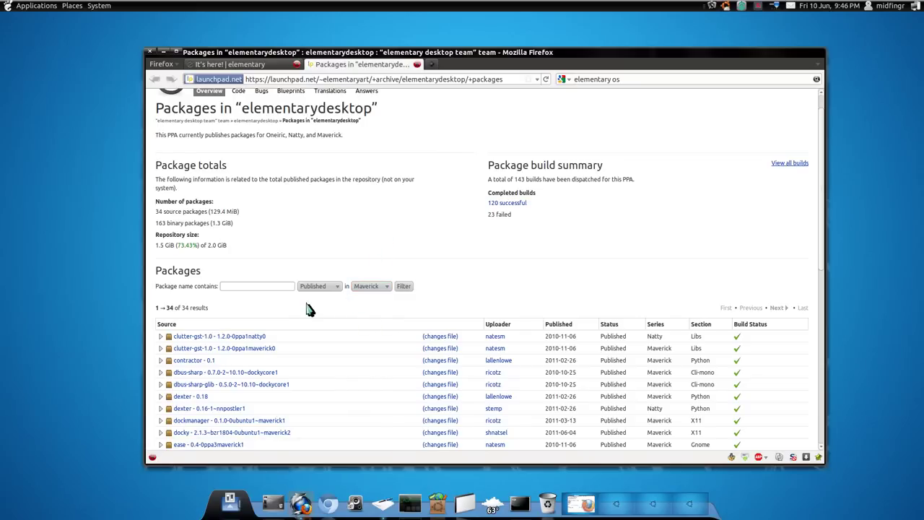
{"action": "left_click", "coordinate": [404, 287]}
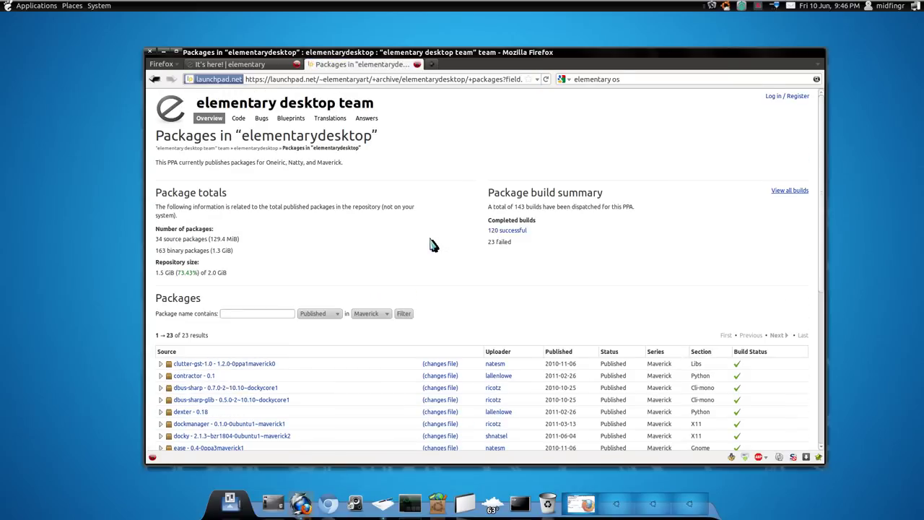
{"action": "scroll", "coordinate": [433, 244], "scroll_direction": "down", "scroll_amount": 5}
{"action": "scroll", "coordinate": [343, 278], "scroll_direction": "down", "scroll_amount": 3}
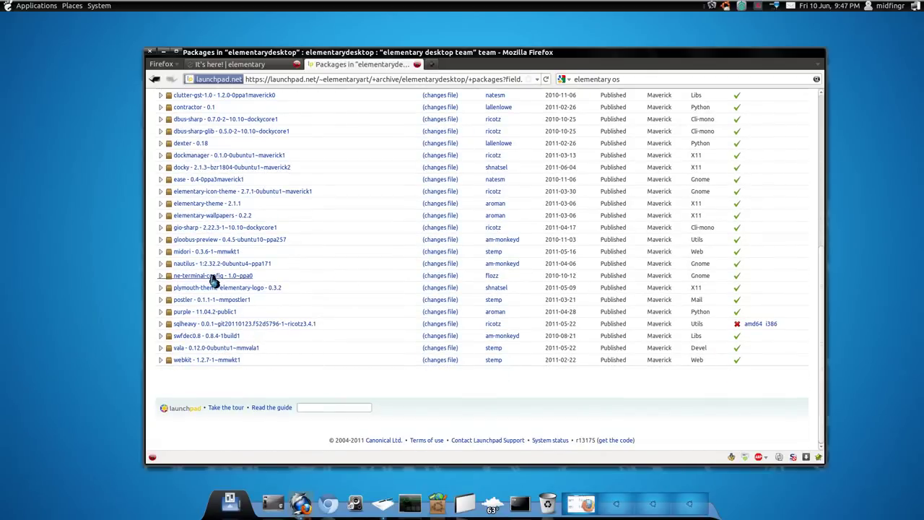
- Expand the nautilus 1:2.32.2-0ubuntu4~ppa171 entry and scroll through its changelog, builds and files
{"action": "left_click", "coordinate": [161, 264]}
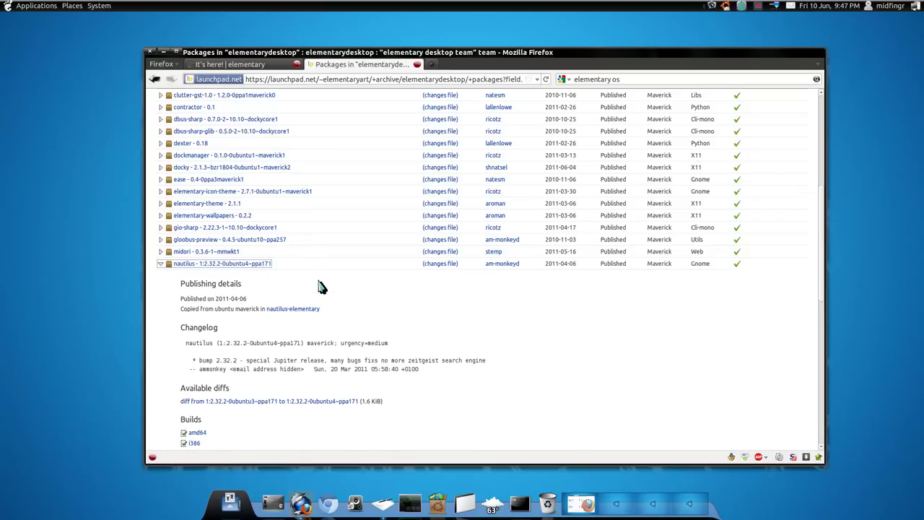
{"action": "scroll", "coordinate": [320, 285], "scroll_direction": "down", "scroll_amount": 5}
{"action": "scroll", "coordinate": [303, 311], "scroll_direction": "down", "scroll_amount": 2}
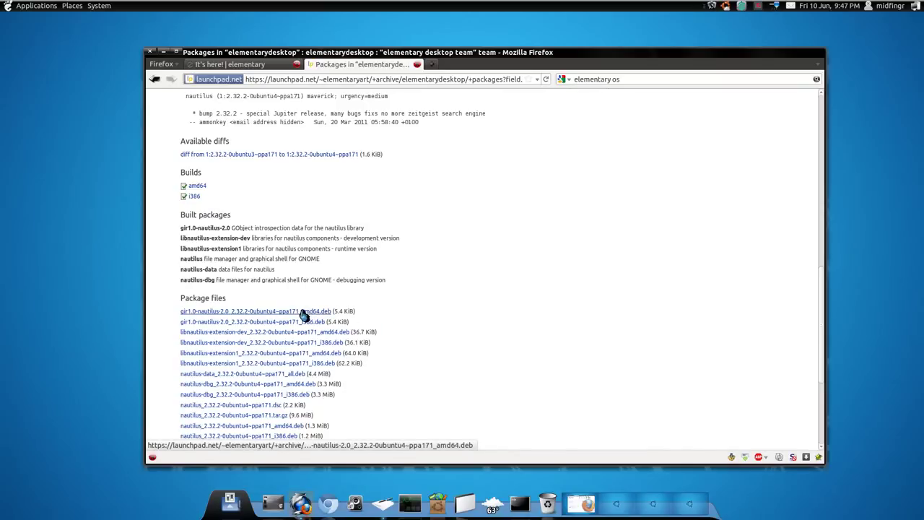
{"action": "scroll", "coordinate": [487, 345], "scroll_direction": "up", "scroll_amount": 2}
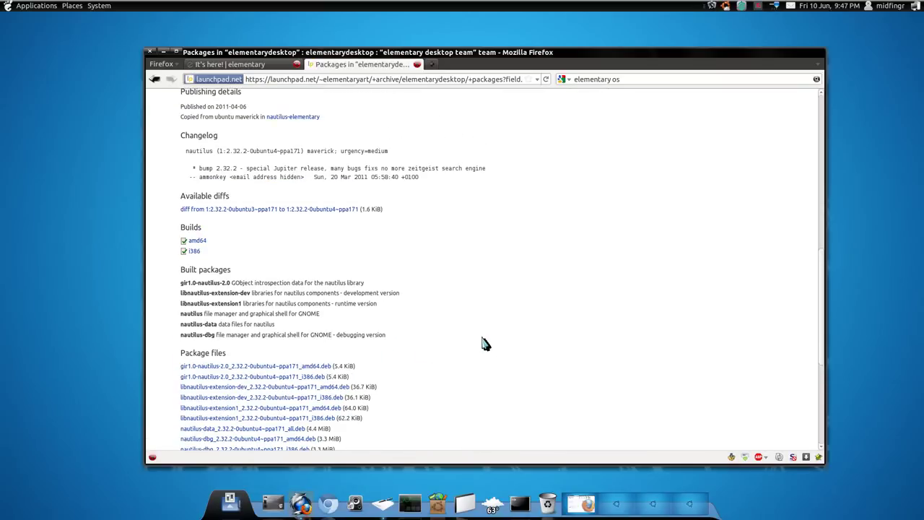
{"action": "scroll", "coordinate": [484, 343], "scroll_direction": "up", "scroll_amount": 4}
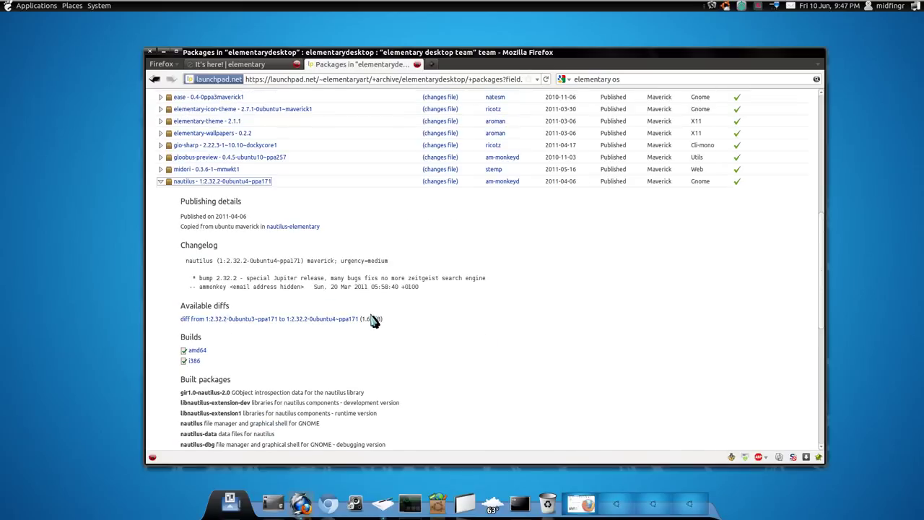
{"action": "scroll", "coordinate": [428, 290], "scroll_direction": "up", "scroll_amount": 2}
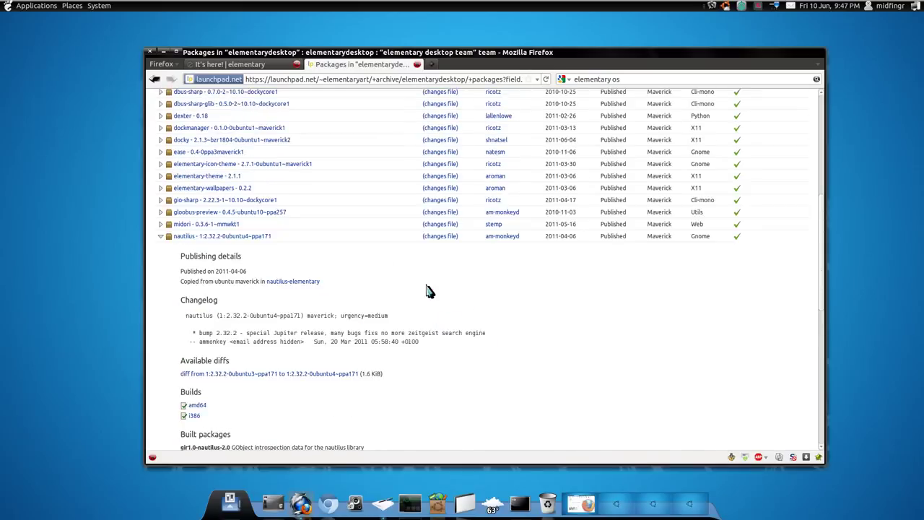
{"action": "scroll", "coordinate": [428, 290], "scroll_direction": "up", "scroll_amount": 2}
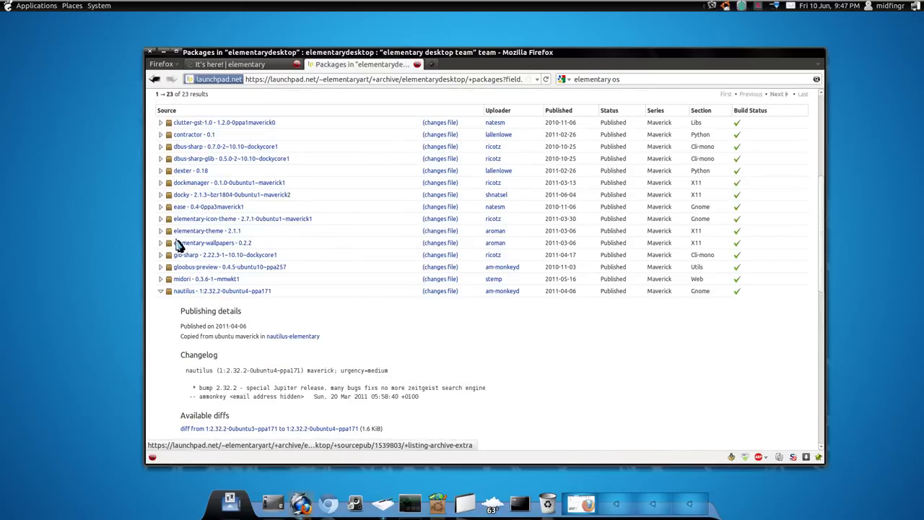
{"action": "scroll", "coordinate": [184, 224], "scroll_direction": "up", "scroll_amount": 2}
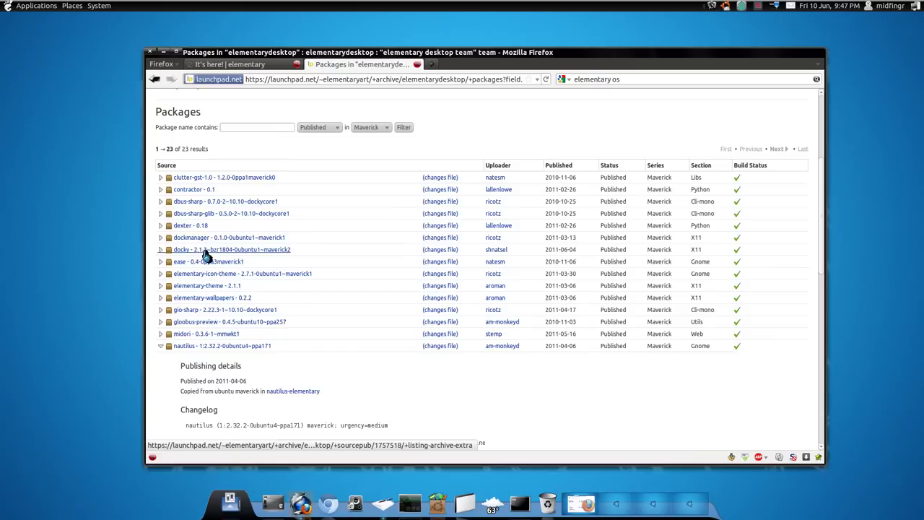
{"action": "scroll", "coordinate": [241, 251], "scroll_direction": "down", "scroll_amount": 1}
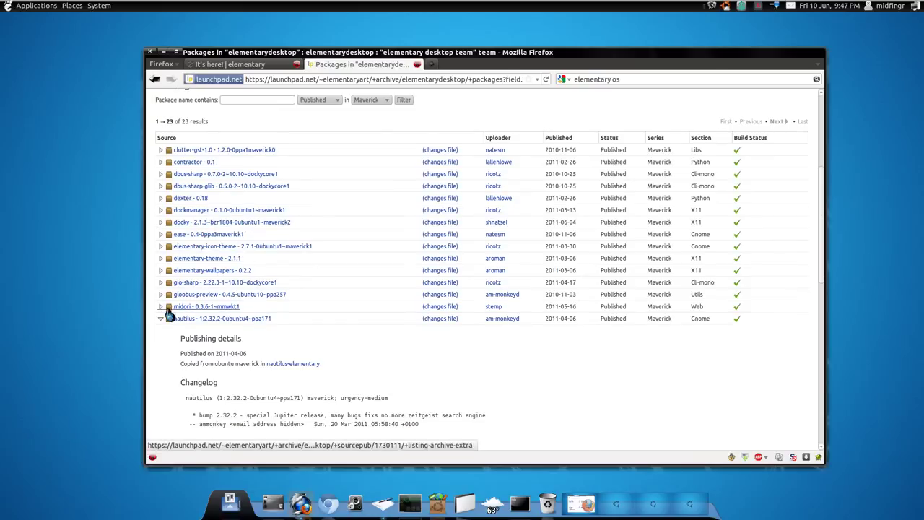
{"action": "scroll", "coordinate": [159, 320], "scroll_direction": "down", "scroll_amount": 3}
{"action": "scroll", "coordinate": [166, 320], "scroll_direction": "down", "scroll_amount": 10}
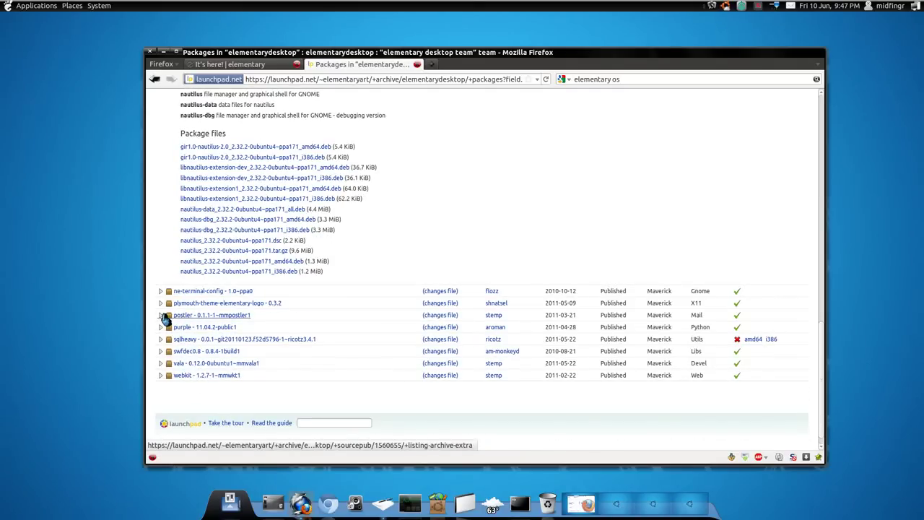
{"action": "scroll", "coordinate": [401, 293], "scroll_direction": "up", "scroll_amount": 1}
{"action": "scroll", "coordinate": [402, 292], "scroll_direction": "up", "scroll_amount": 7}
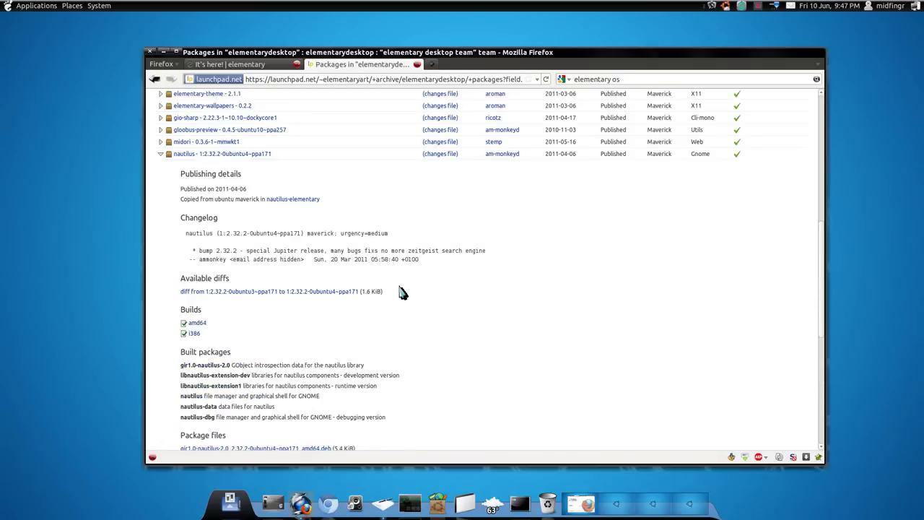
{"action": "scroll", "coordinate": [401, 292], "scroll_direction": "up", "scroll_amount": 2}
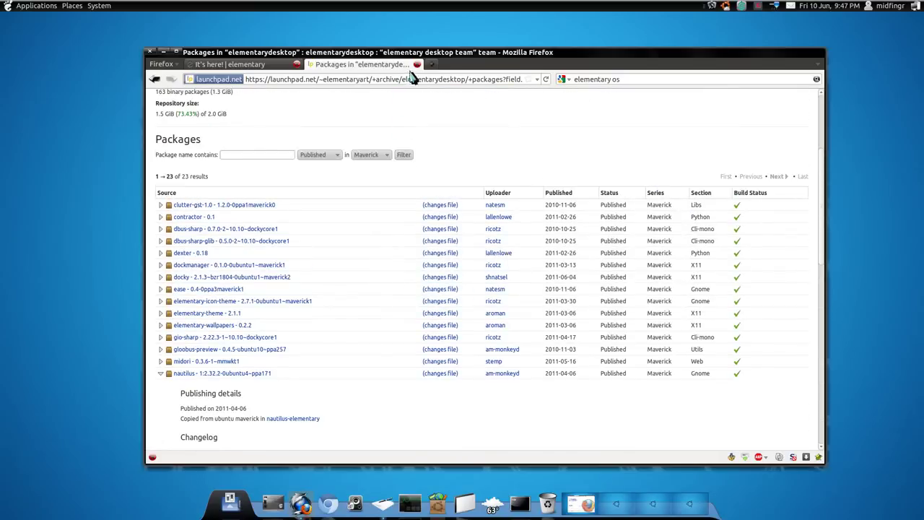
- Close the Launchpad Packages tab, returning to the Jupiter download page
{"action": "left_click", "coordinate": [417, 64]}
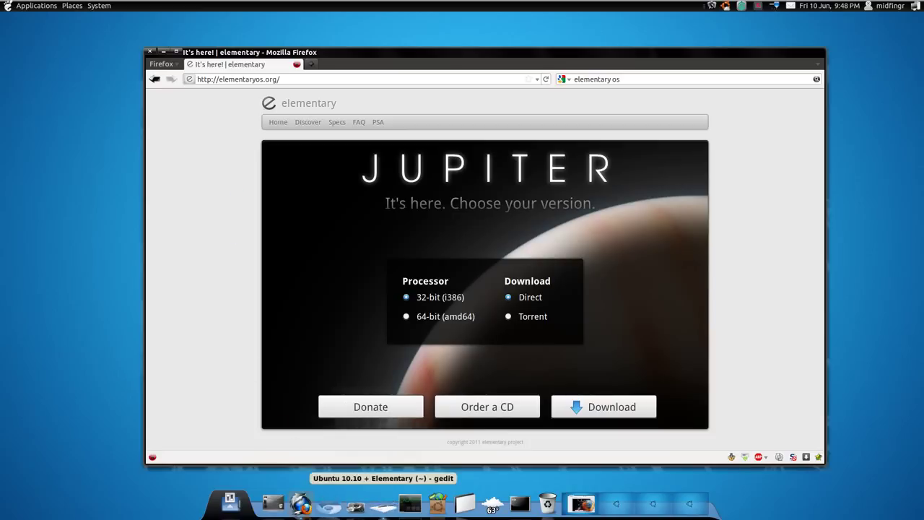
- Bring up the gedit install notes, scroll through them, then close the window
{"action": "left_click", "coordinate": [382, 503]}
{"action": "scroll", "coordinate": [386, 281], "scroll_direction": "up", "scroll_amount": 3}
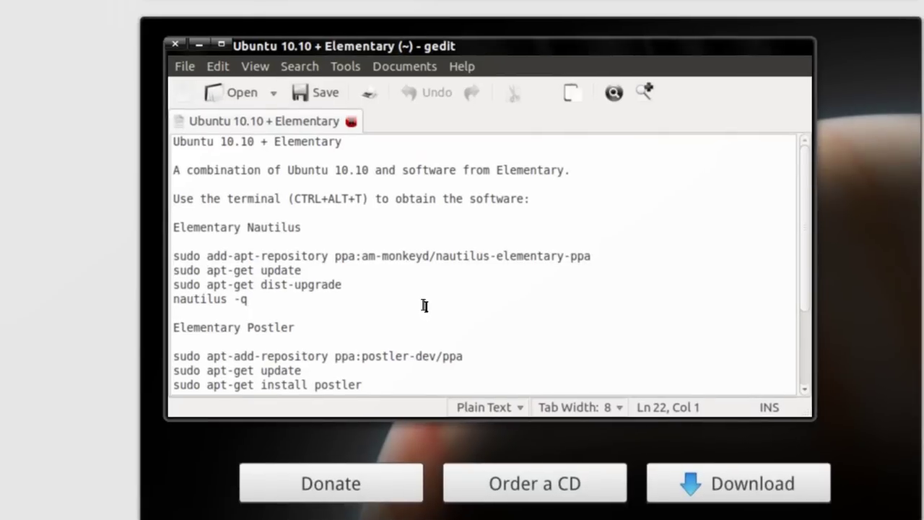
{"action": "scroll", "coordinate": [424, 306], "scroll_direction": "down", "scroll_amount": 3}
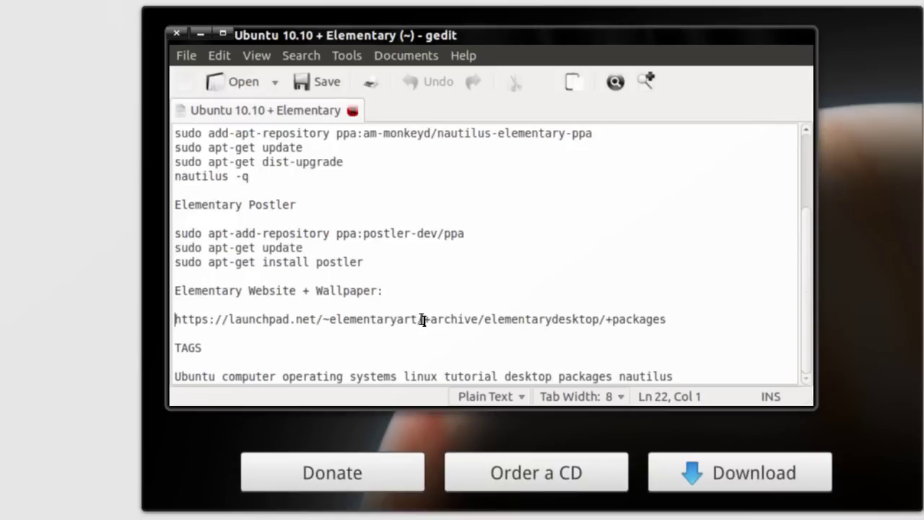
{"action": "scroll", "coordinate": [423, 320], "scroll_direction": "up", "scroll_amount": 1}
{"action": "scroll", "coordinate": [423, 320], "scroll_direction": "down", "scroll_amount": 1}
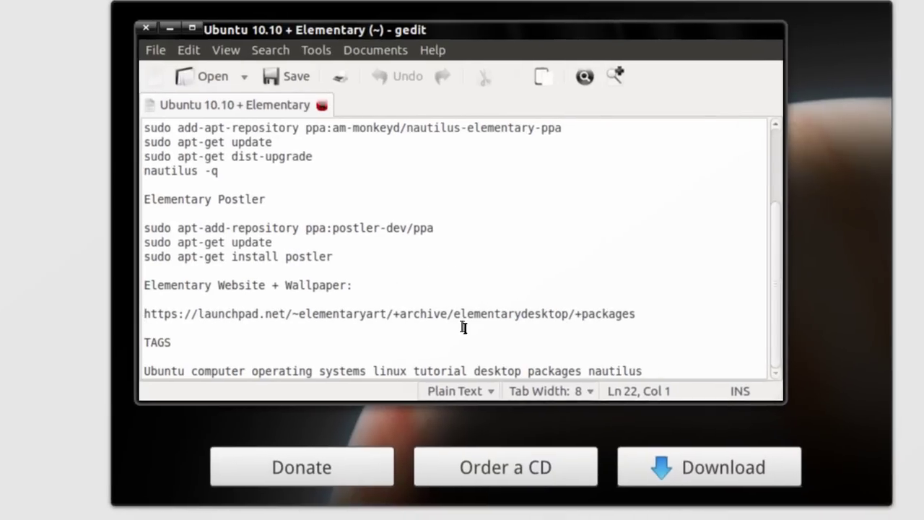
{"action": "scroll", "coordinate": [462, 319], "scroll_direction": "up", "scroll_amount": 3}
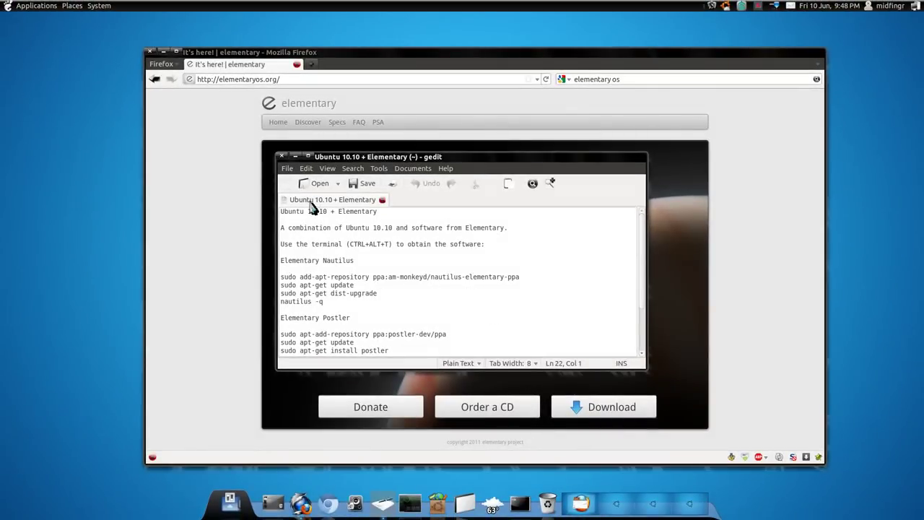
{"action": "left_click", "coordinate": [282, 157]}
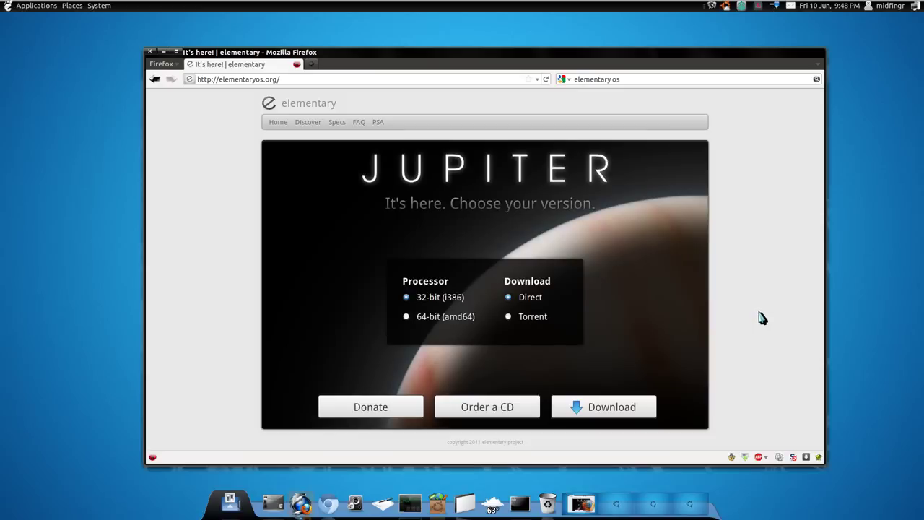
- Close Firefox and bring up the terminal running the ffmpeg encode to output.mkv
{"action": "left_click", "coordinate": [150, 52]}
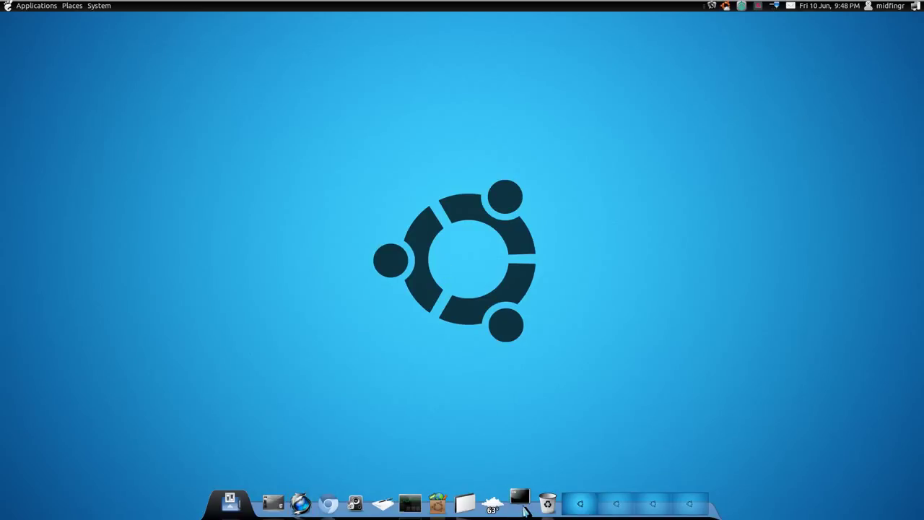
{"action": "left_click", "coordinate": [524, 509]}
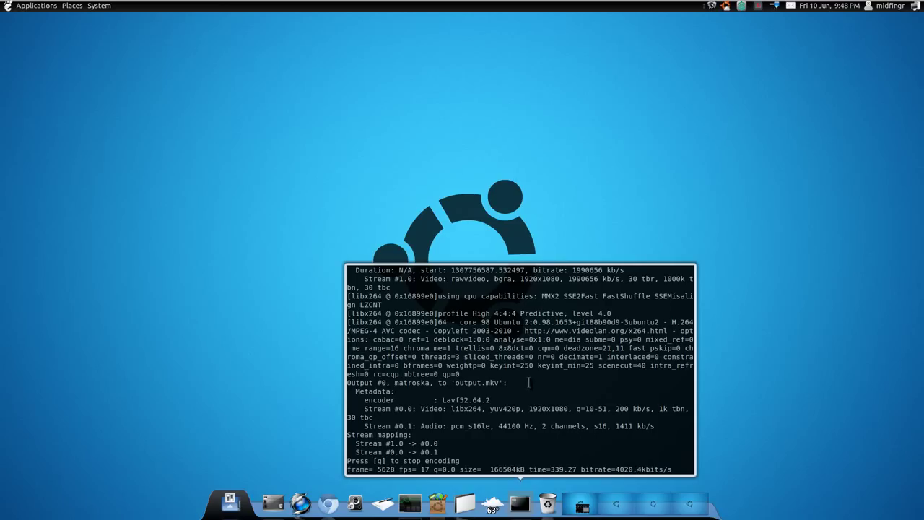